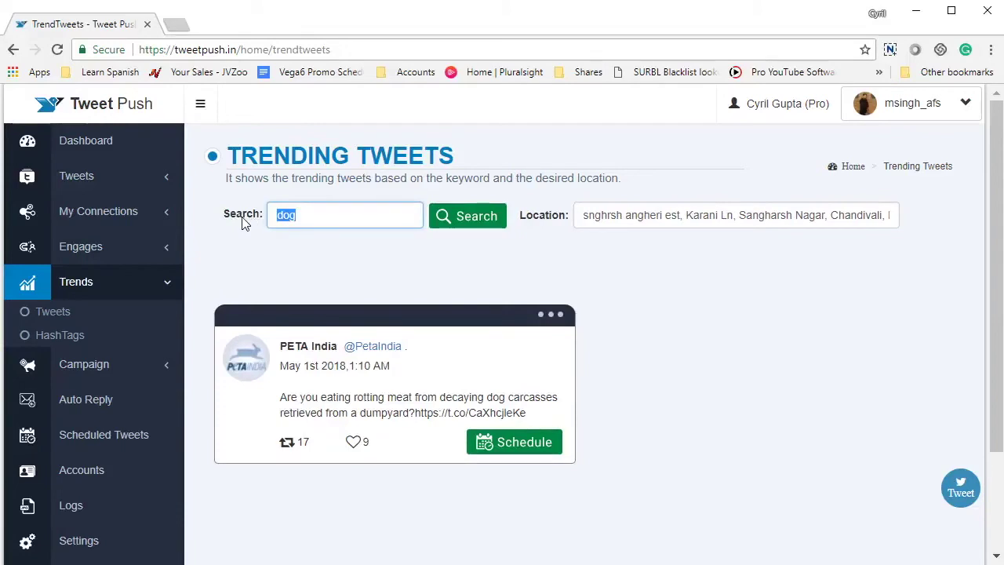
{"action": "left_click_drag", "start_coordinate": [705, 215], "coordinate": [992, 223]}
{"action": "key", "text": "BackSpace"}
{"action": "key", "text": "ctrl+a"}
{"action": "type", "text": "mumbai"}
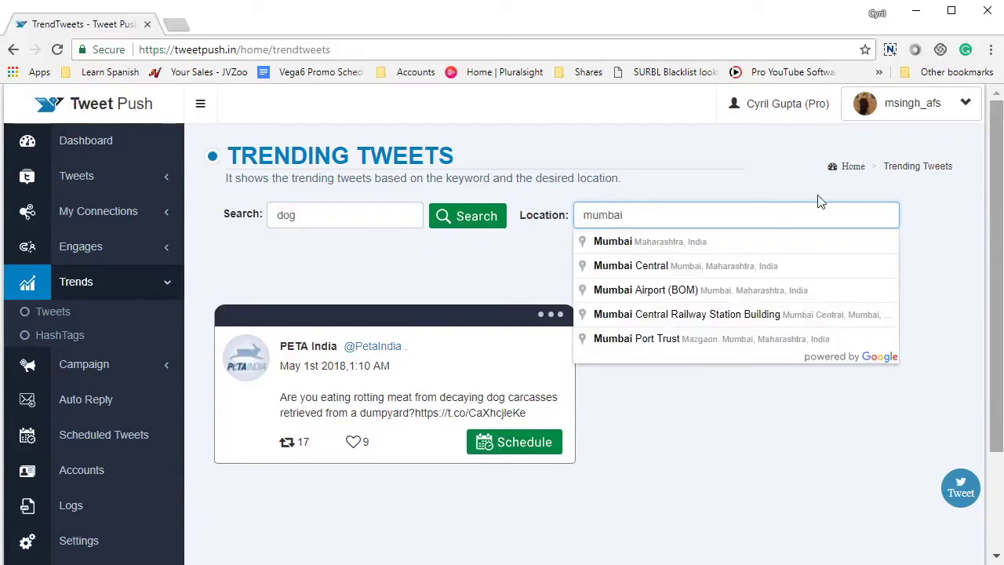
{"action": "key", "text": "ctrl+z"}
{"action": "key", "text": "ctrl+z"}
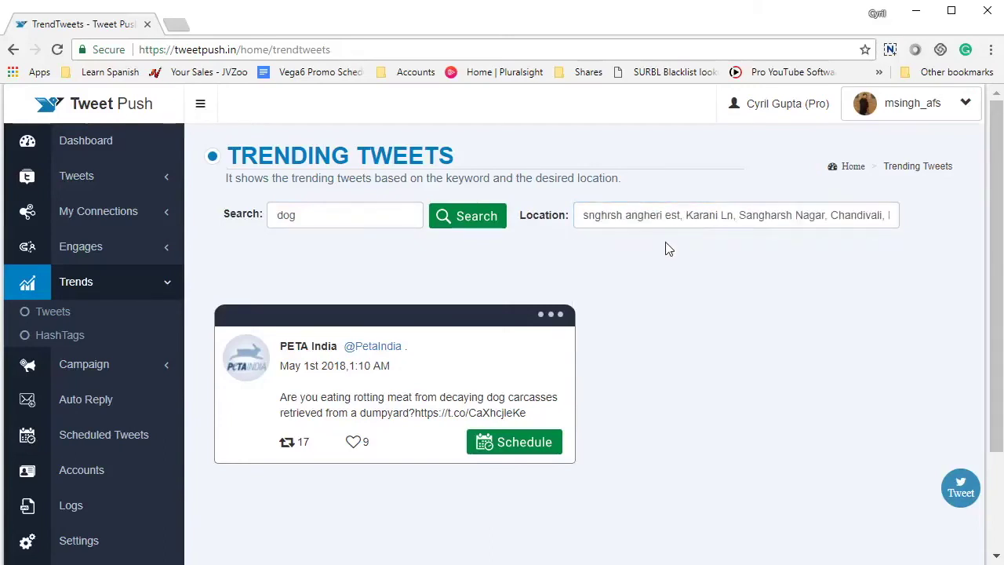
{"action": "left_click", "coordinate": [461, 216]}
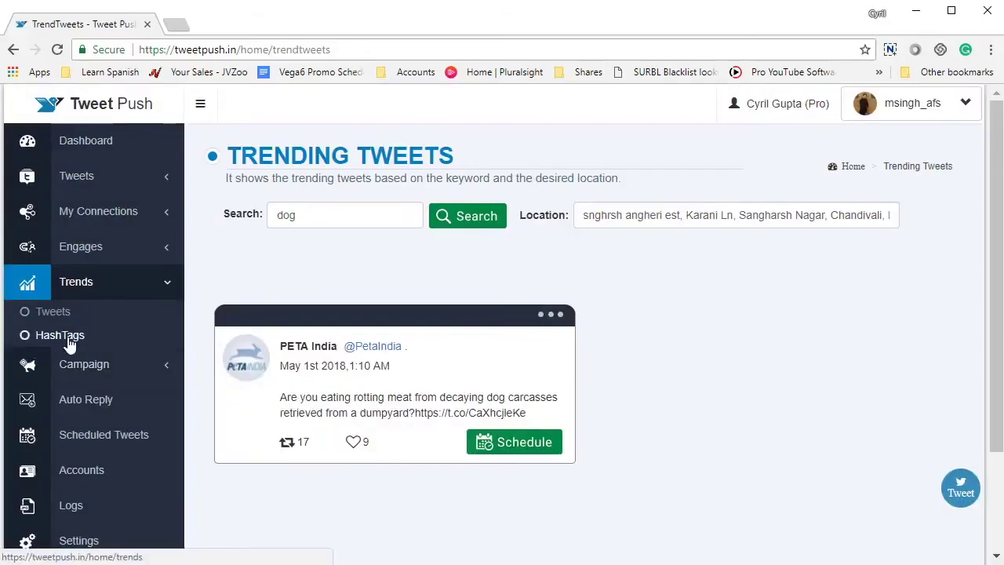
Look up the trending hashtags for the location New York, NY, USA.
{"action": "left_click", "coordinate": [68, 342]}
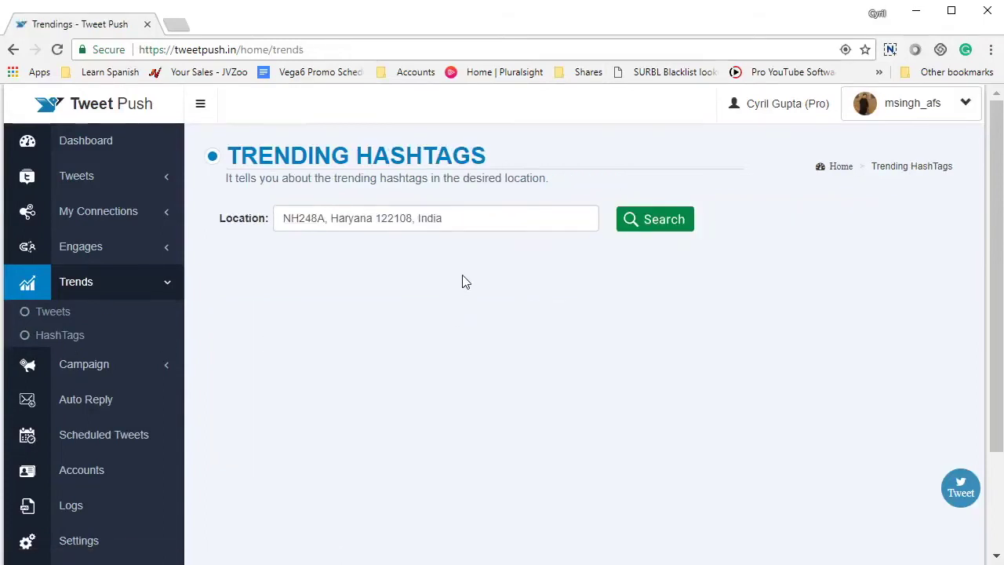
{"action": "left_click", "coordinate": [480, 220]}
{"action": "type", "text": "new yo"}
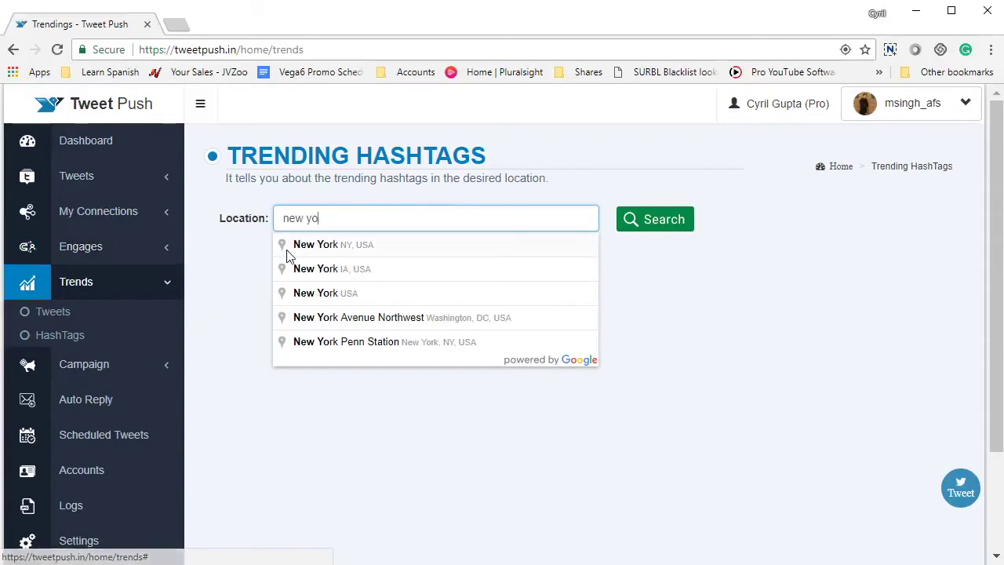
{"action": "left_click", "coordinate": [287, 249]}
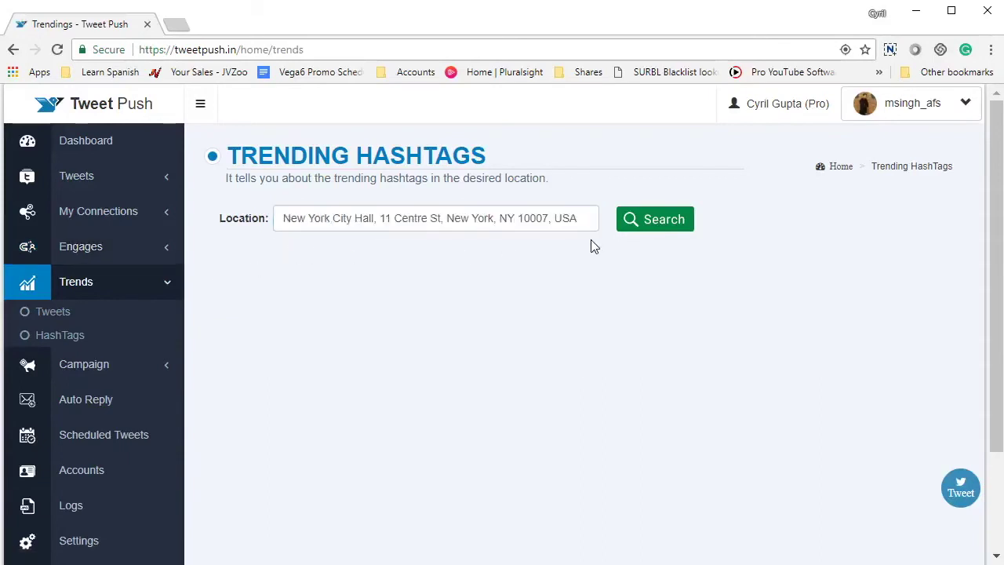
{"action": "left_click", "coordinate": [659, 221]}
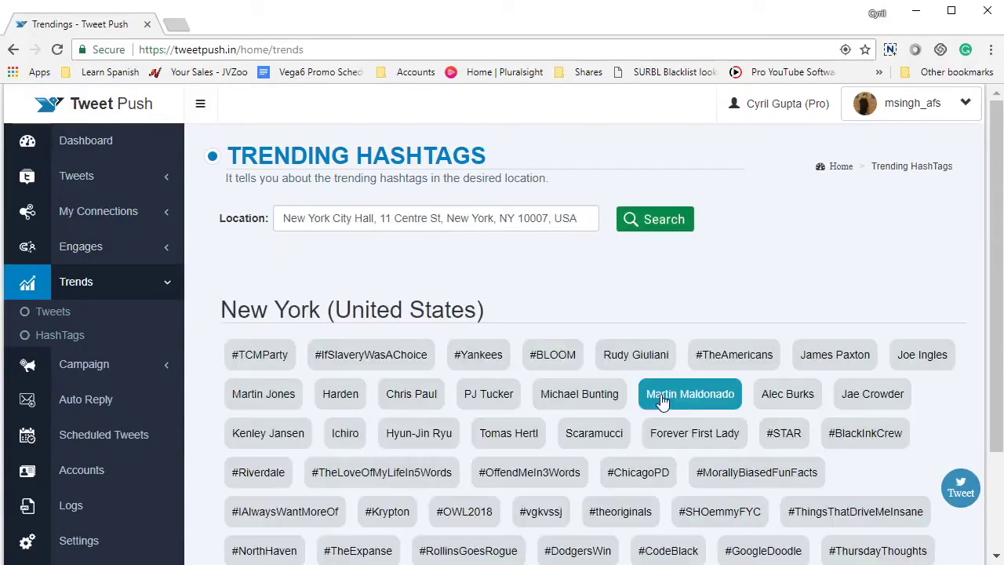
{"action": "scroll", "coordinate": [674, 353], "scroll_direction": "down", "scroll_amount": 2}
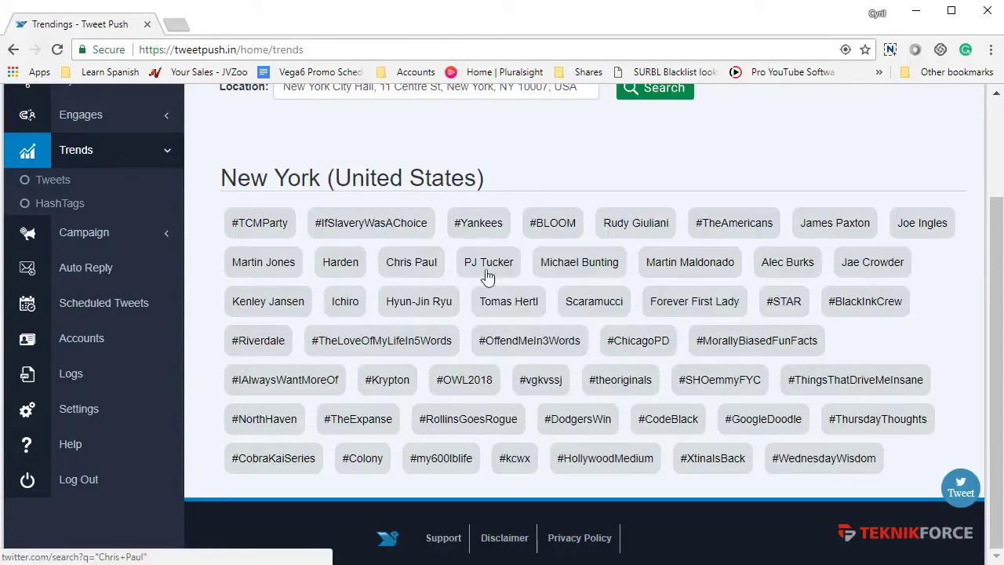
Start creating a new campaign and name it Test.
{"action": "left_click", "coordinate": [88, 230]}
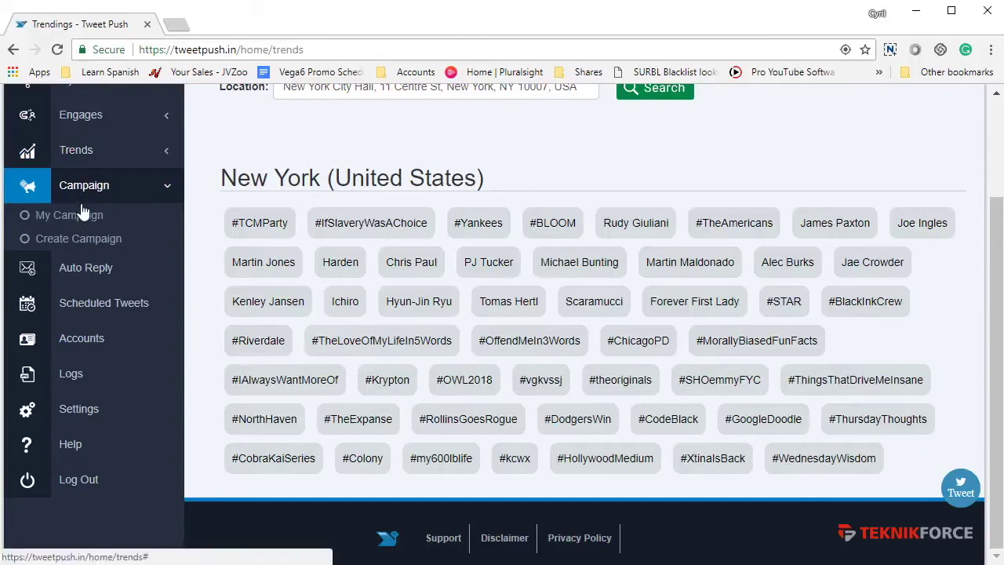
{"action": "left_click", "coordinate": [87, 240]}
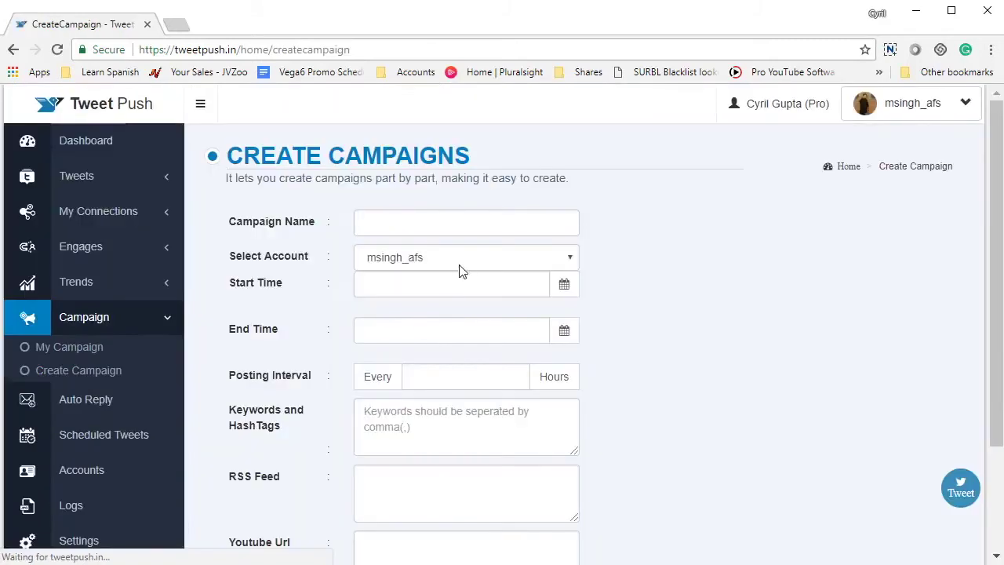
{"action": "left_click", "coordinate": [506, 258]}
{"action": "left_click", "coordinate": [507, 258]}
{"action": "left_click", "coordinate": [480, 230]}
{"action": "type", "text": "Test"}
{"action": "scroll", "coordinate": [514, 295], "scroll_direction": "down", "scroll_amount": 1}
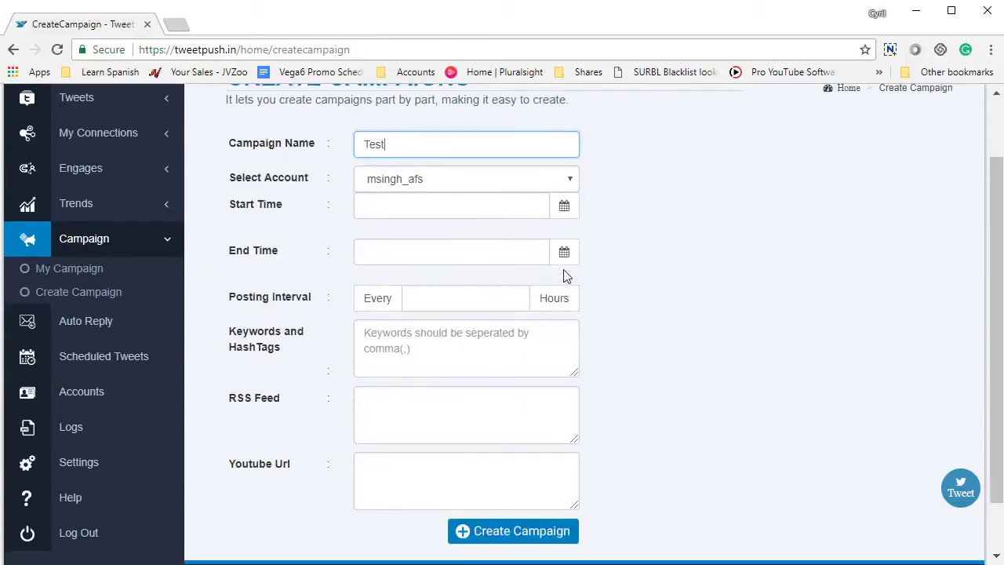
Set the campaign's start time to 05/04/2018 12:32 PM and its end time to 05/24/2018 12:32 PM.
{"action": "left_click", "coordinate": [564, 205]}
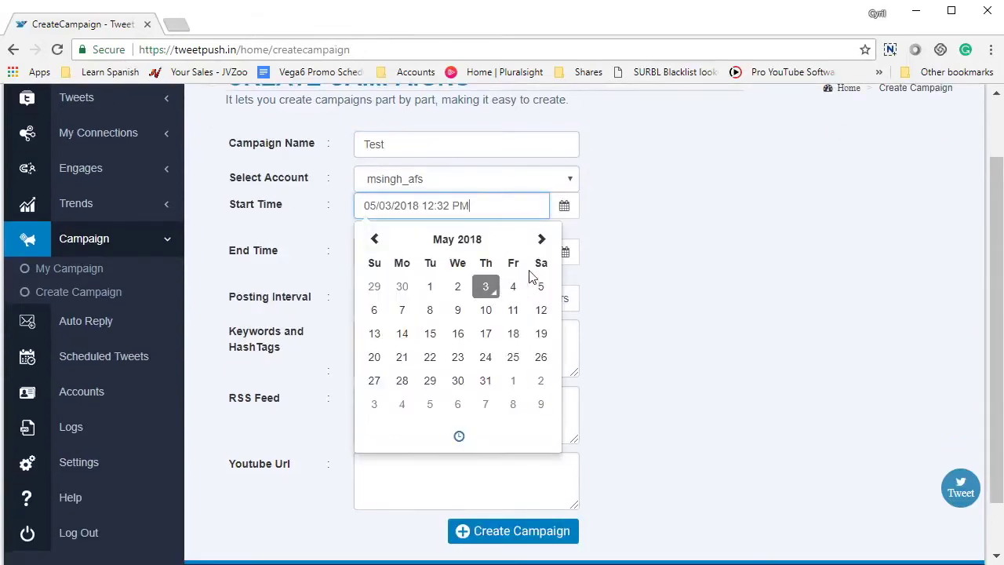
{"action": "left_click", "coordinate": [513, 286]}
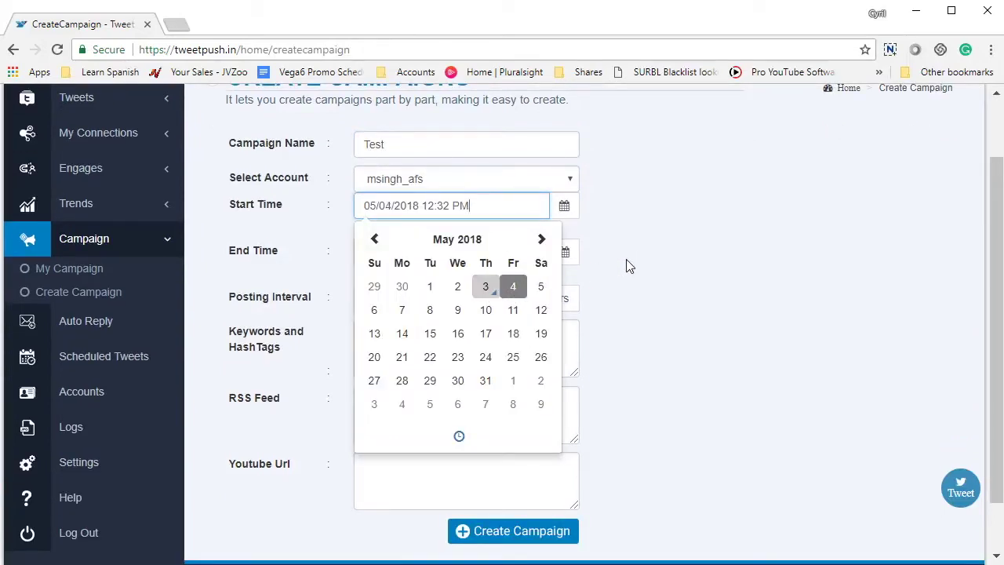
{"action": "left_click", "coordinate": [522, 252]}
{"action": "left_click", "coordinate": [497, 403]}
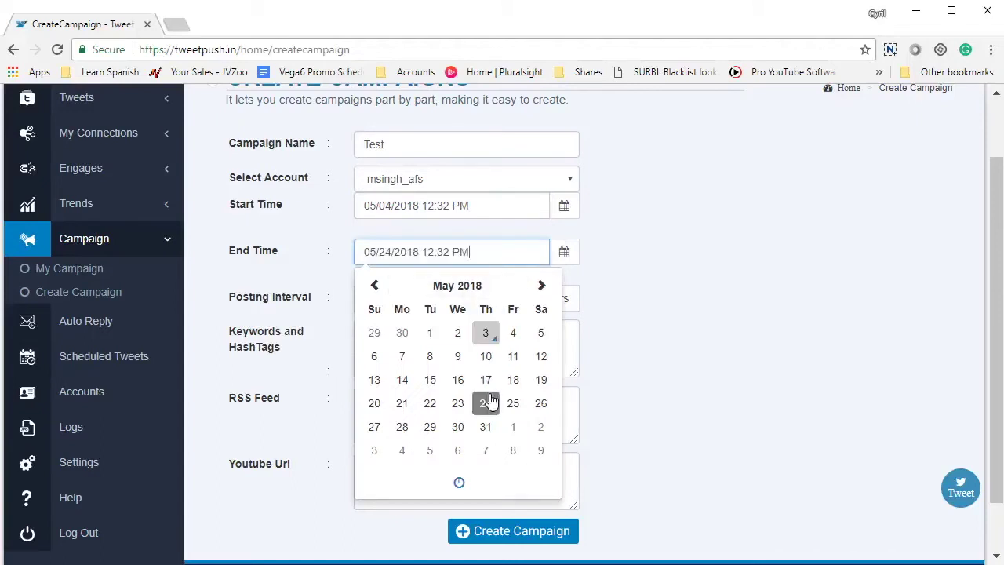
{"action": "left_click", "coordinate": [719, 290]}
Set the campaign's posting interval to every 3 hours and enter the keyword dog.
{"action": "scroll", "coordinate": [392, 259], "scroll_direction": "down", "scroll_amount": 1}
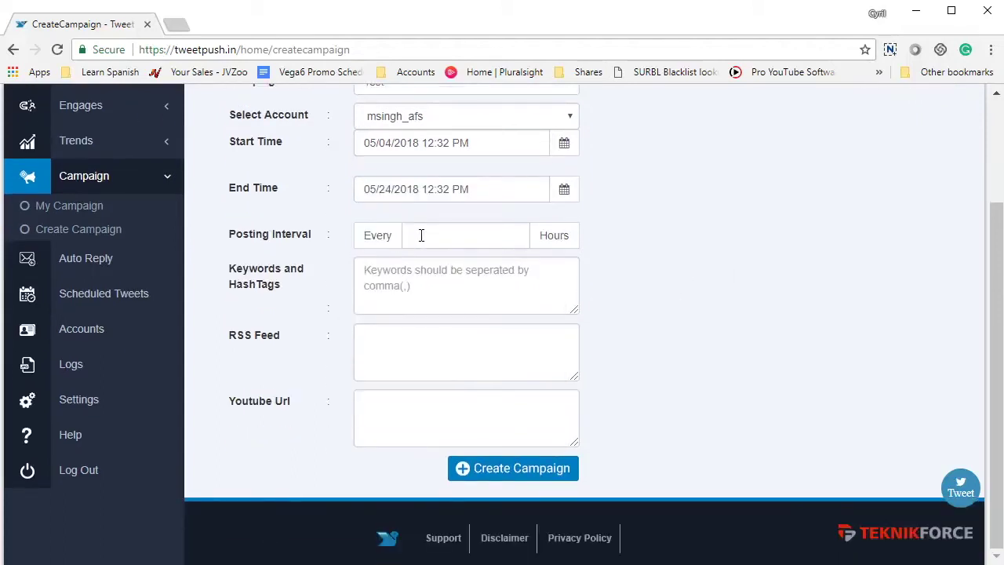
{"action": "left_click", "coordinate": [515, 232]}
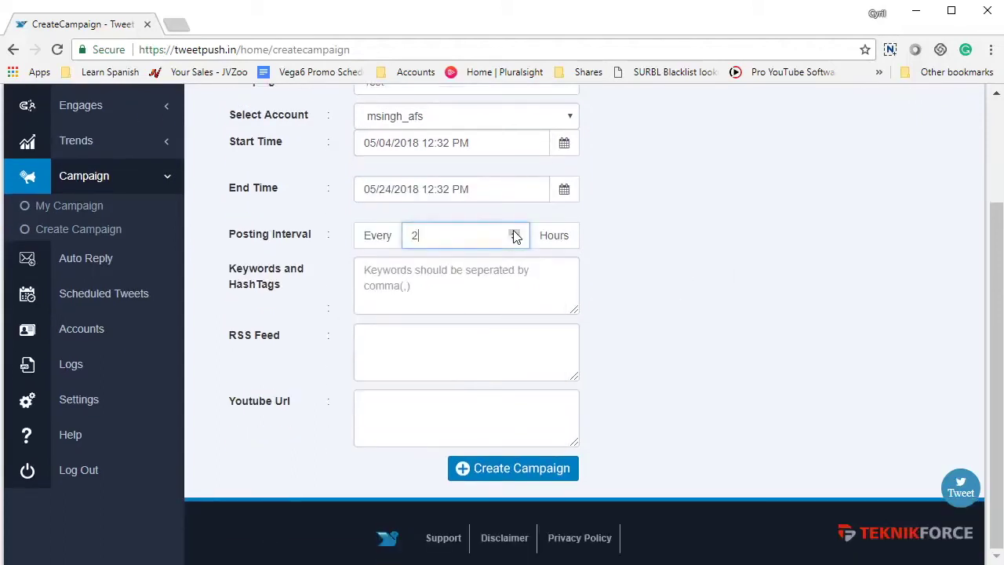
{"action": "left_click_drag", "start_coordinate": [468, 235], "coordinate": [353, 246]}
{"action": "left_click", "coordinate": [418, 284]}
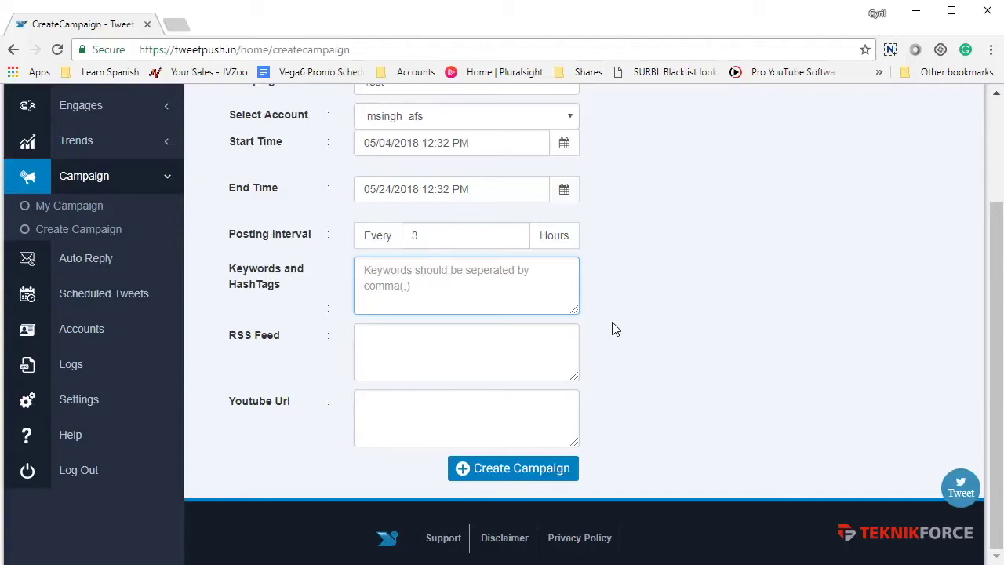
{"action": "type", "text": "dog"}
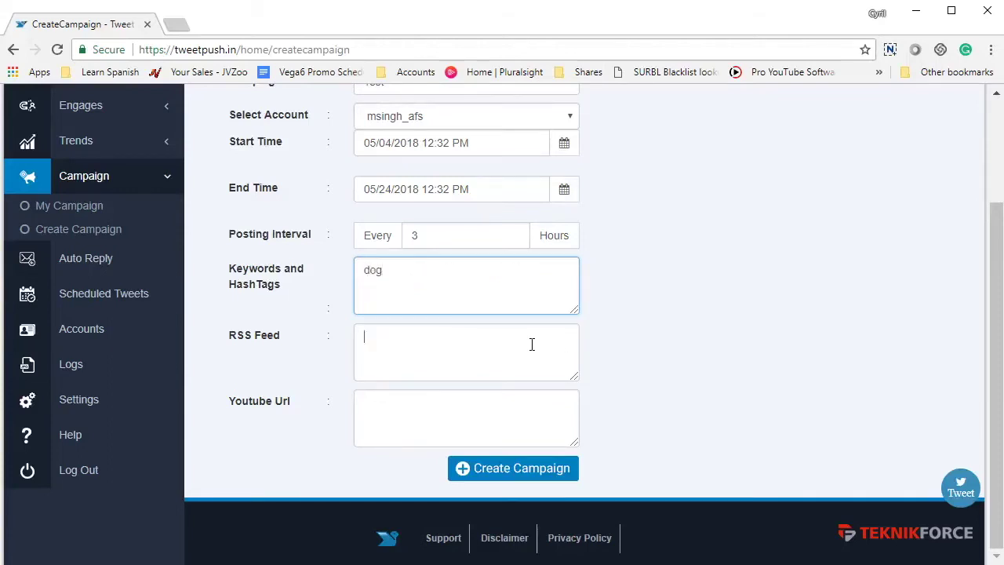
{"action": "left_click", "coordinate": [531, 344]}
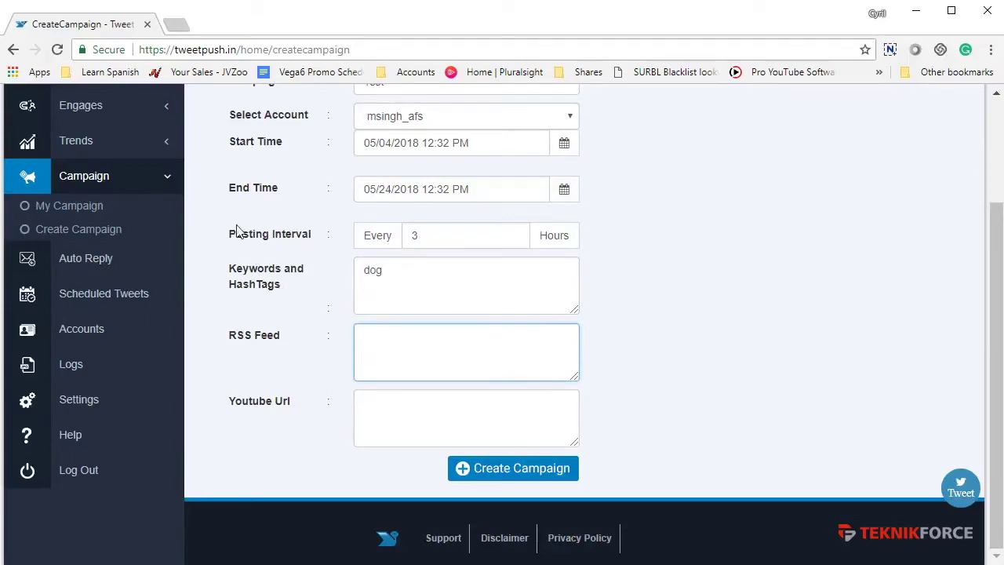
{"action": "scroll", "coordinate": [235, 211], "scroll_direction": "up", "scroll_amount": 2}
{"action": "scroll", "coordinate": [251, 251], "scroll_direction": "down", "scroll_amount": 2}
{"action": "left_click", "coordinate": [419, 332]}
{"action": "type", "text": "https://teknikforce.com/blog/index.php/feed/"}
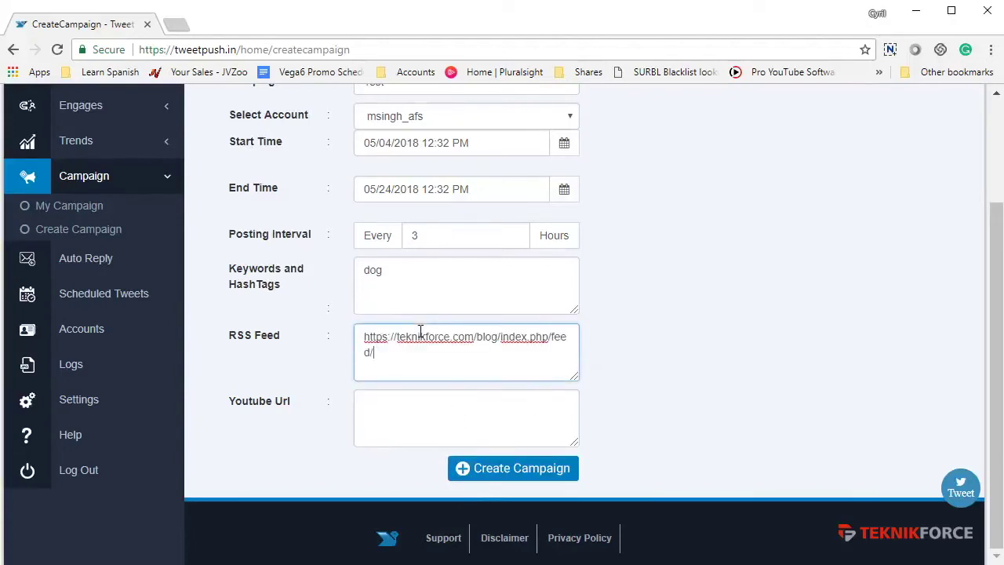
{"action": "left_click", "coordinate": [448, 423]}
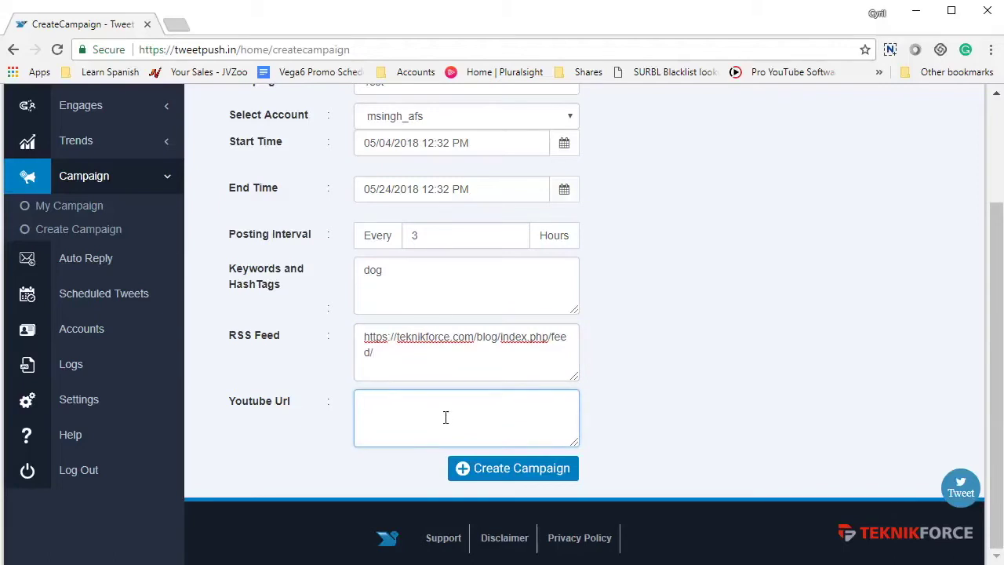
{"action": "left_click", "coordinate": [554, 469]}
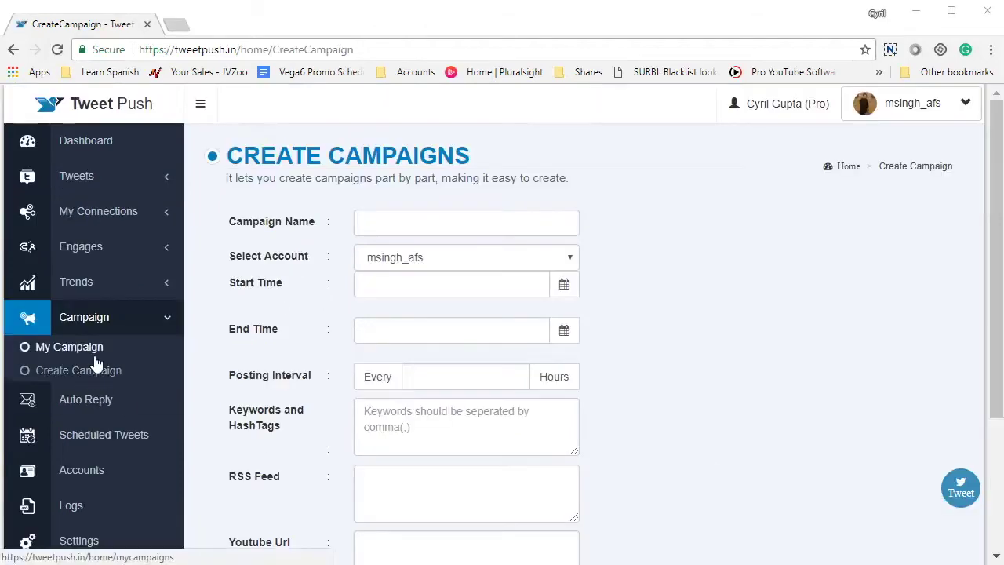
Review the details of the new Test campaign and the other existing campaigns.
{"action": "left_click", "coordinate": [94, 355]}
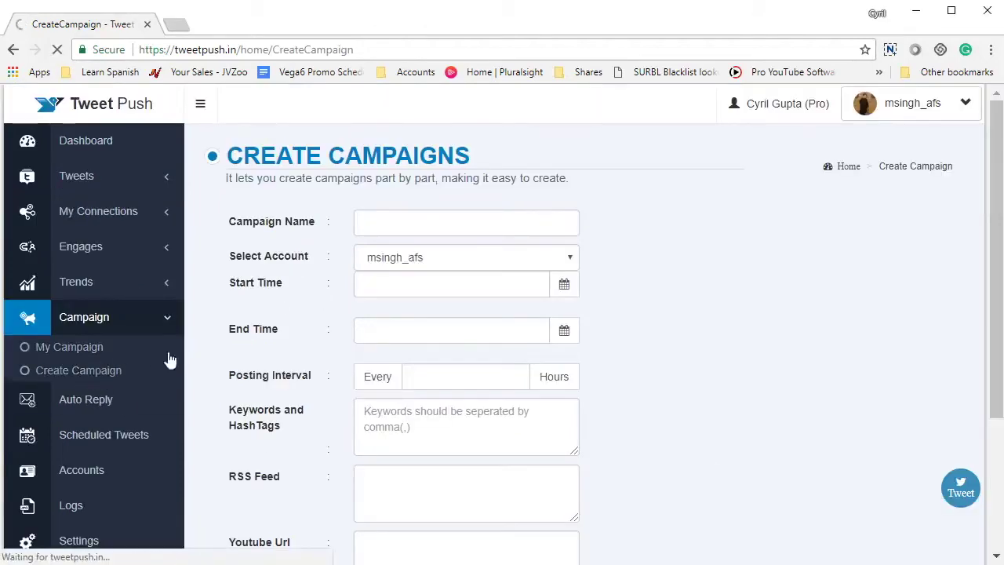
{"action": "scroll", "coordinate": [596, 382], "scroll_direction": "down", "scroll_amount": 1}
{"action": "scroll", "coordinate": [596, 382], "scroll_direction": "down", "scroll_amount": 4}
{"action": "scroll", "coordinate": [475, 397], "scroll_direction": "up", "scroll_amount": 5}
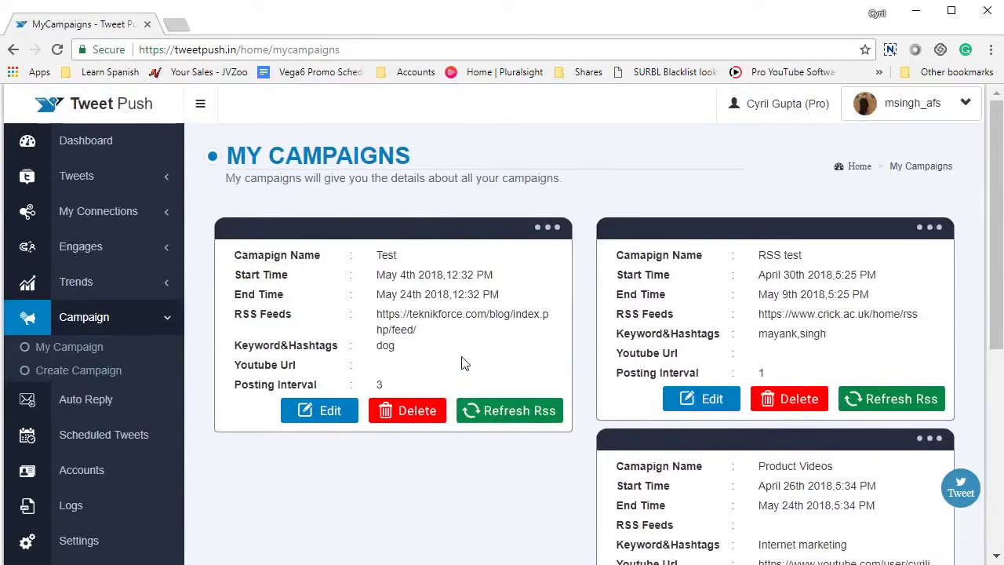
{"action": "scroll", "coordinate": [701, 376], "scroll_direction": "down", "scroll_amount": 5}
{"action": "scroll", "coordinate": [706, 317], "scroll_direction": "up", "scroll_amount": 2}
{"action": "scroll", "coordinate": [706, 317], "scroll_direction": "up", "scroll_amount": 3}
Open the auto reply settings and replace the keywords and hashtags with "#dog, dog".
{"action": "left_click", "coordinate": [86, 399]}
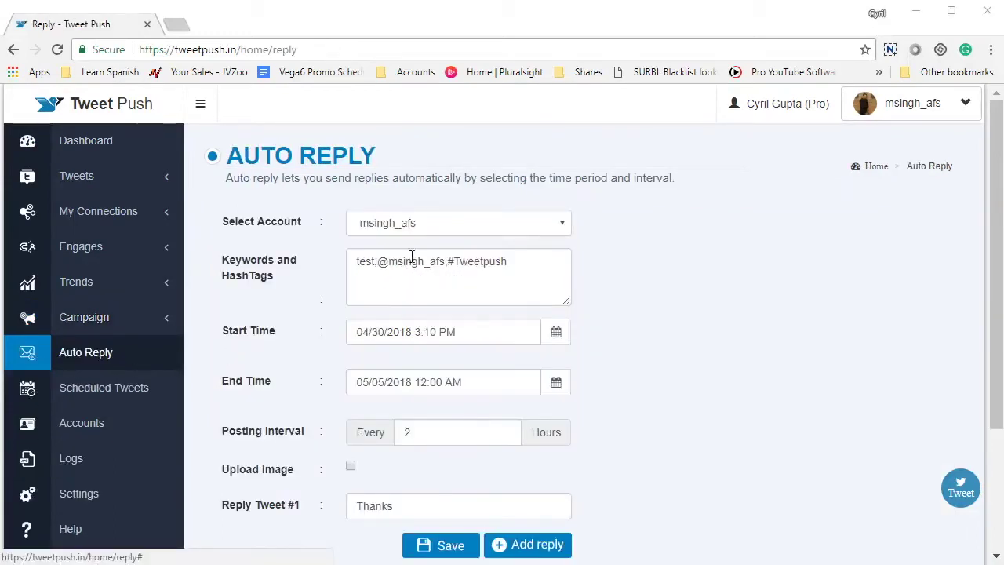
{"action": "left_click", "coordinate": [428, 225]}
{"action": "left_click", "coordinate": [428, 225]}
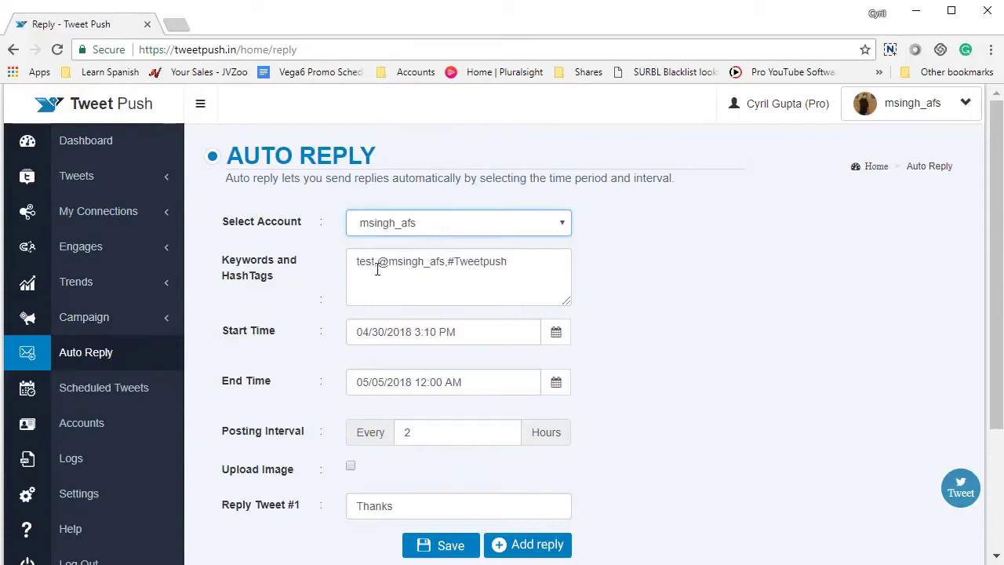
{"action": "left_click_drag", "start_coordinate": [528, 273], "coordinate": [284, 229]}
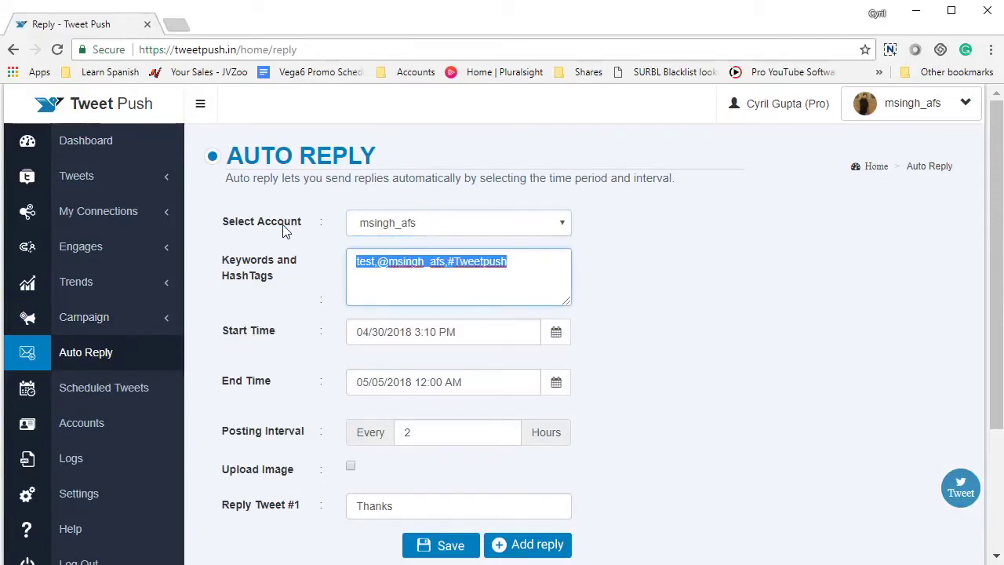
{"action": "type", "text": "#dog, dog"}
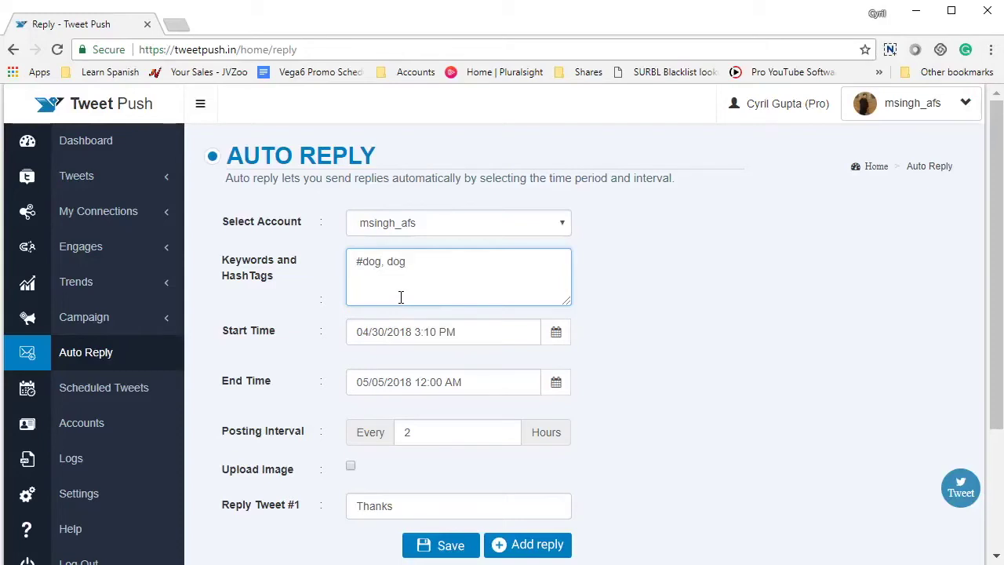
Change the first reply tweet to "Great tweet, cheers!" without an image upload and save the auto reply.
{"action": "scroll", "coordinate": [396, 300], "scroll_direction": "down", "scroll_amount": 1}
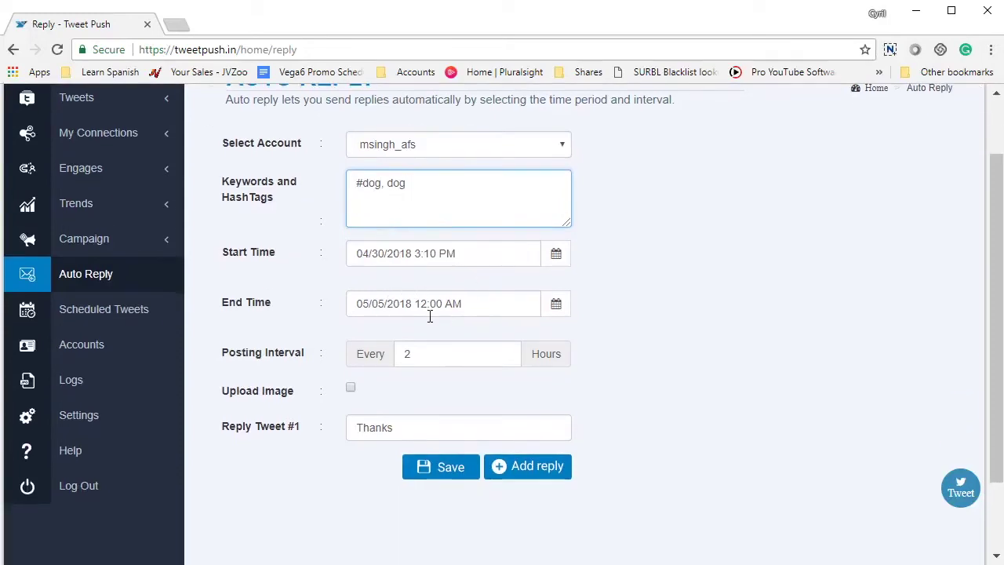
{"action": "double_click", "coordinate": [421, 345]}
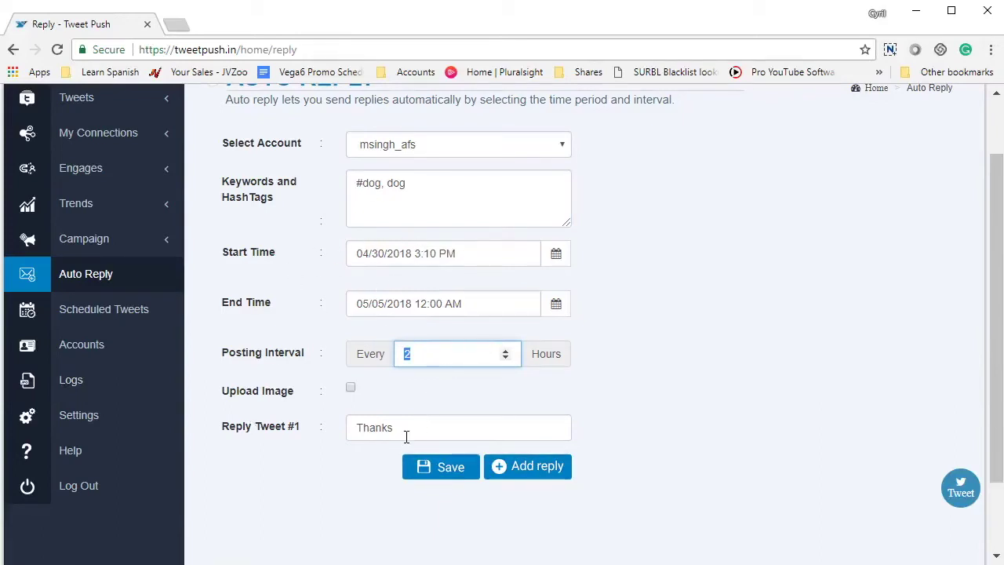
{"action": "left_click", "coordinate": [350, 388]}
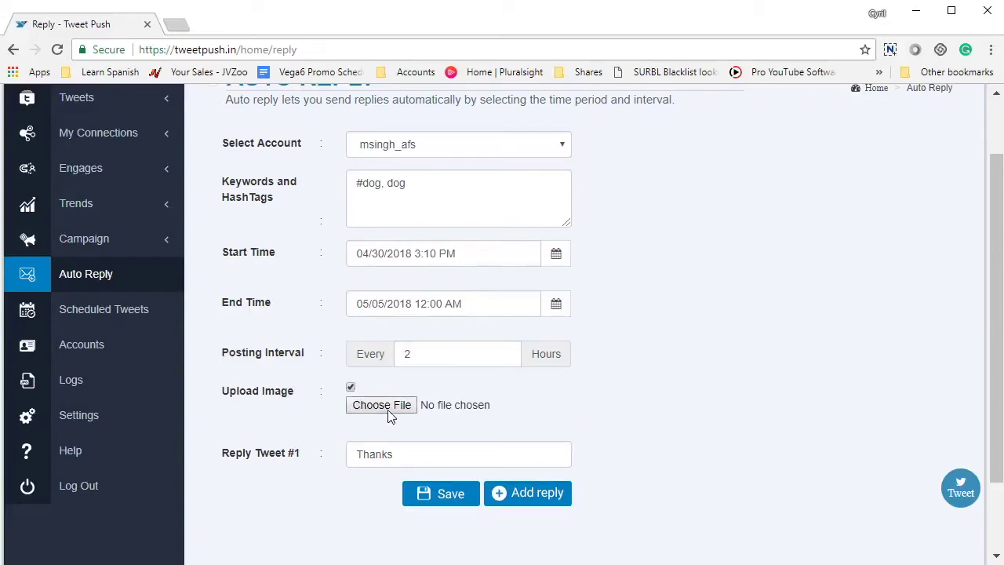
{"action": "left_click", "coordinate": [350, 388]}
{"action": "double_click", "coordinate": [370, 426]}
{"action": "type", "text": "Great tweet, cheers!"}
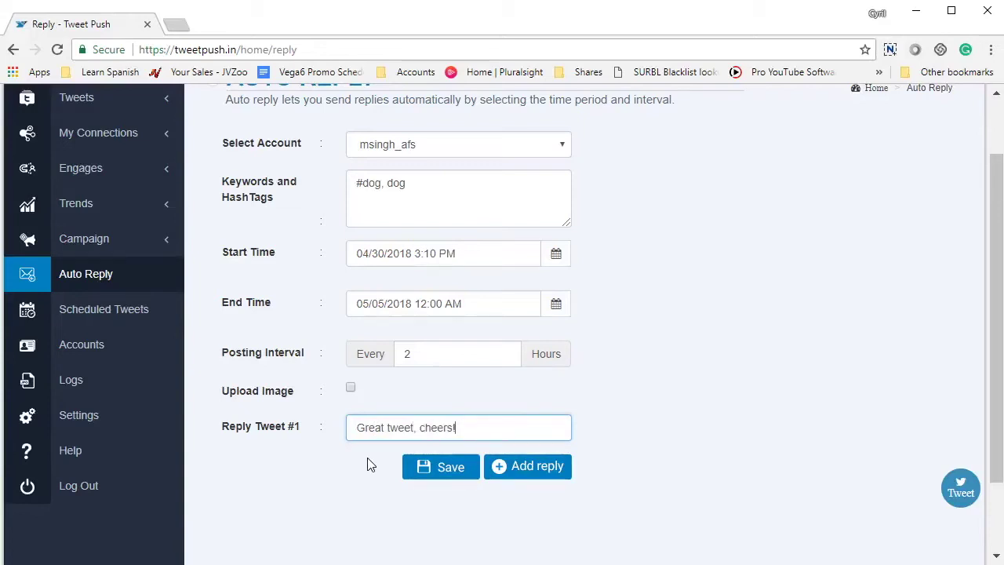
{"action": "left_click", "coordinate": [448, 466]}
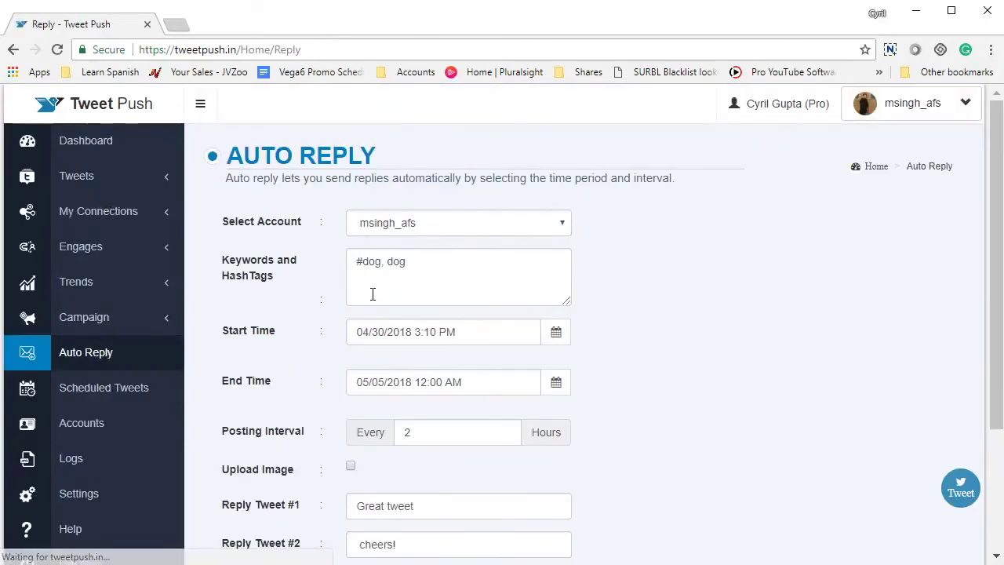
Check the saved auto reply's keywords and its reply tweets.
{"action": "left_click_drag", "start_coordinate": [422, 265], "coordinate": [314, 264]}
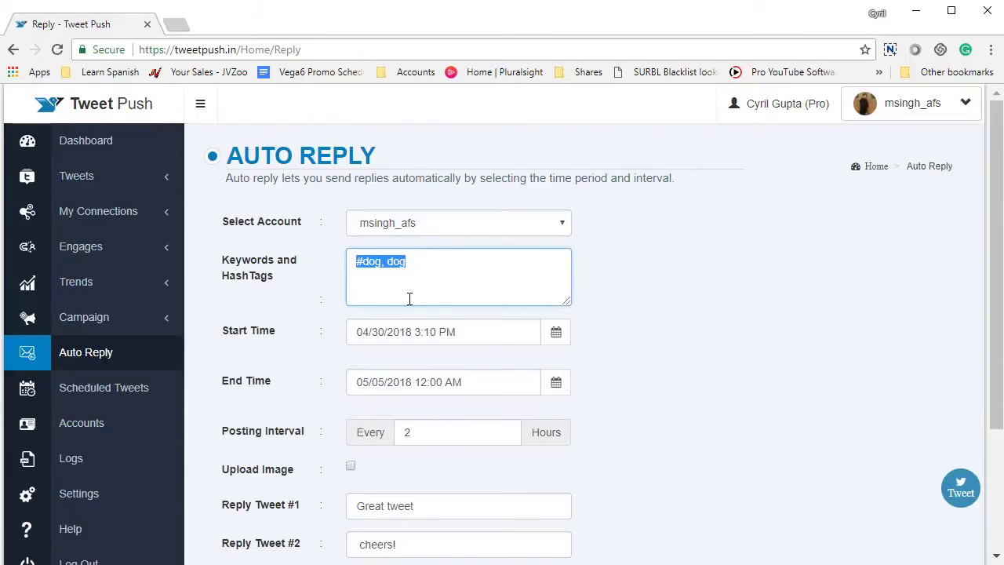
{"action": "scroll", "coordinate": [413, 295], "scroll_direction": "down", "scroll_amount": 2}
{"action": "left_click_drag", "start_coordinate": [403, 388], "coordinate": [338, 394]}
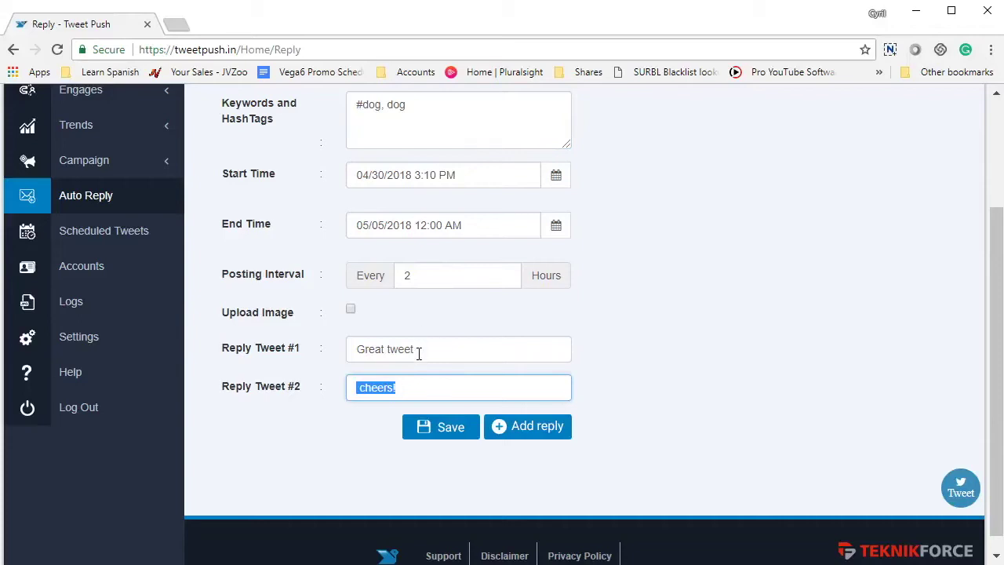
Check the first reply tweet's text and add a third reply tweet field to the auto reply.
{"action": "left_click_drag", "start_coordinate": [427, 354], "coordinate": [340, 383]}
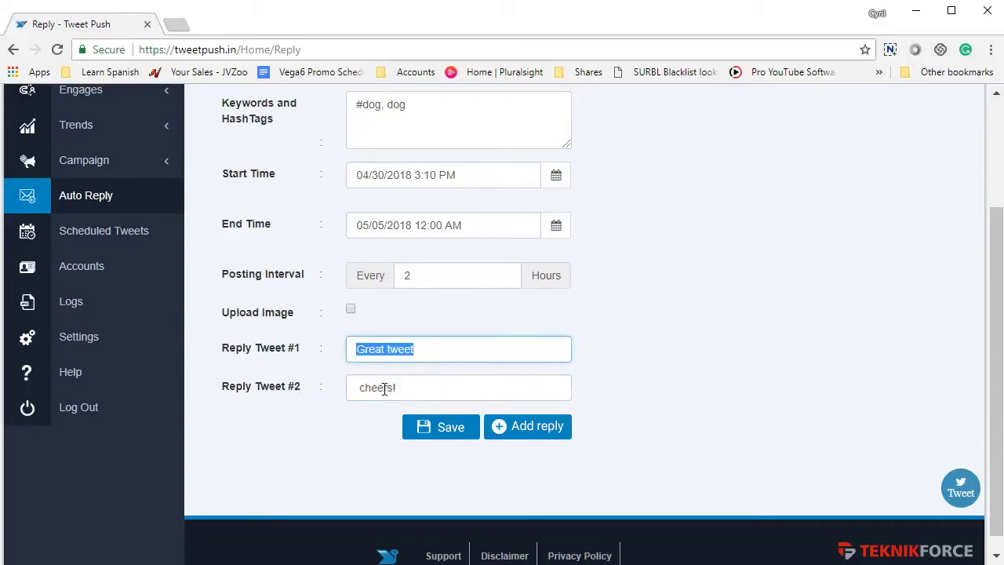
{"action": "left_click", "coordinate": [530, 429]}
{"action": "left_click", "coordinate": [486, 424]}
{"action": "left_click", "coordinate": [447, 467]}
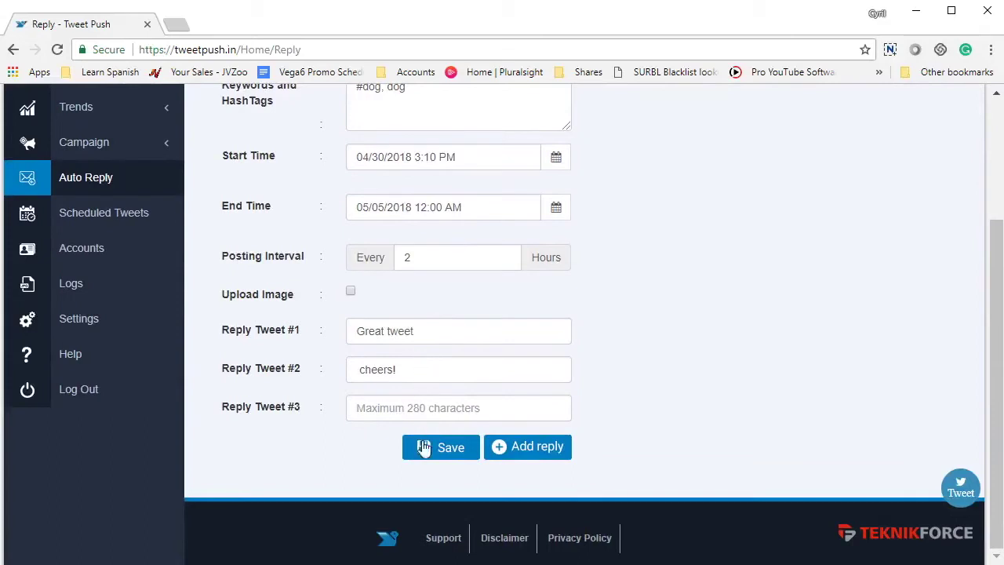
Open the scheduled tweets page and check which tweets are waiting for publication.
{"action": "left_click", "coordinate": [103, 212]}
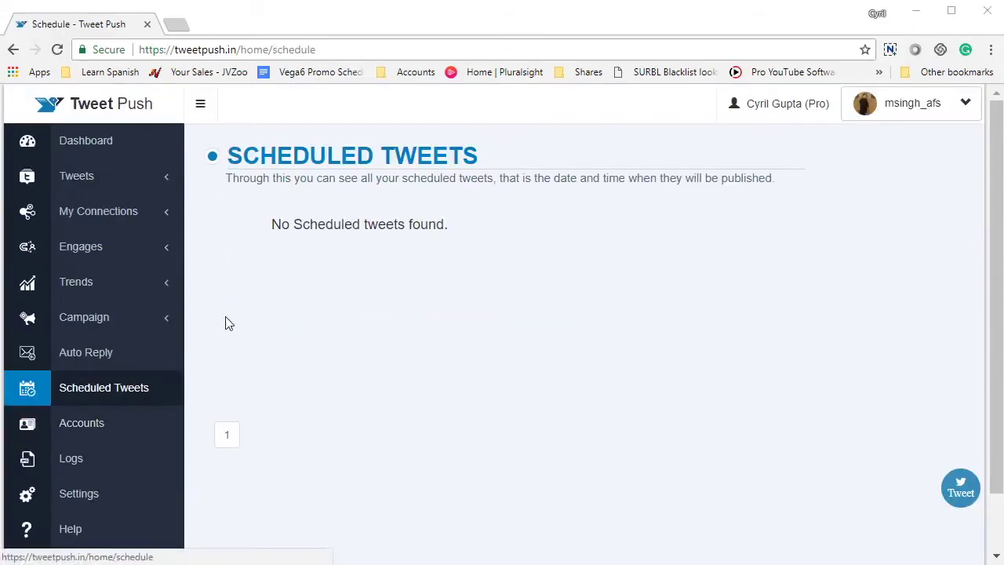
{"action": "left_click_drag", "start_coordinate": [345, 148], "coordinate": [497, 164]}
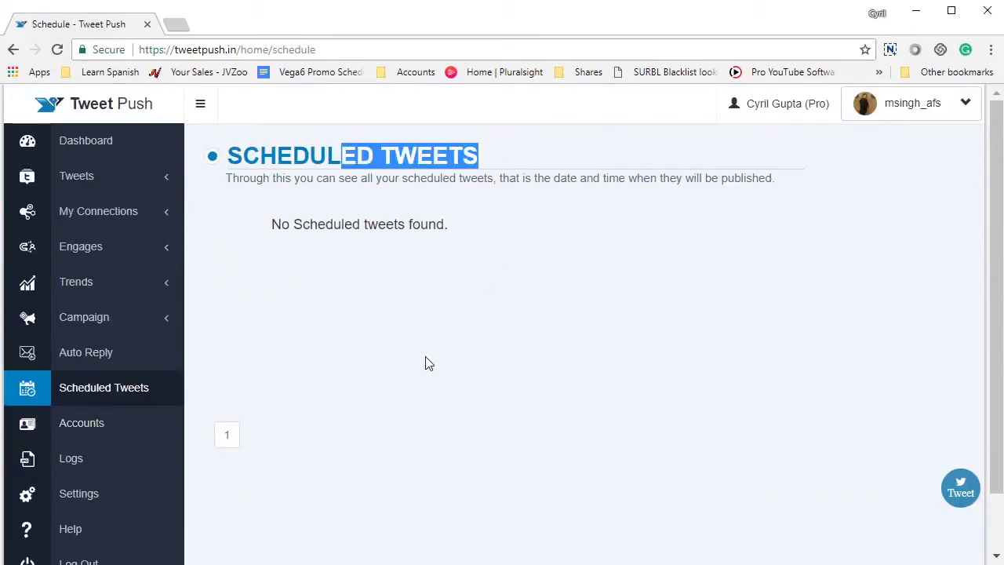
{"action": "scroll", "coordinate": [271, 381], "scroll_direction": "down", "scroll_amount": 1}
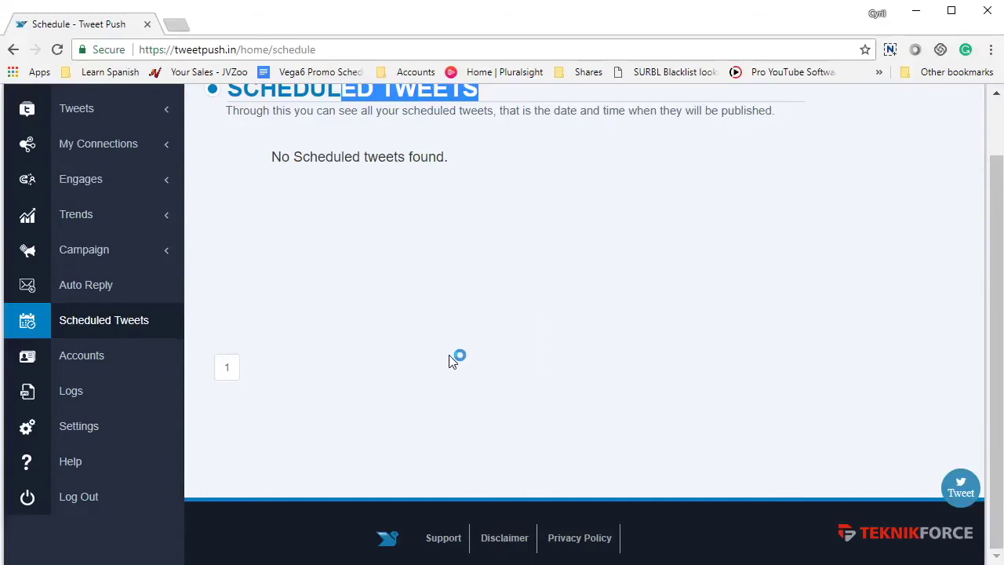
{"action": "left_click", "coordinate": [407, 199]}
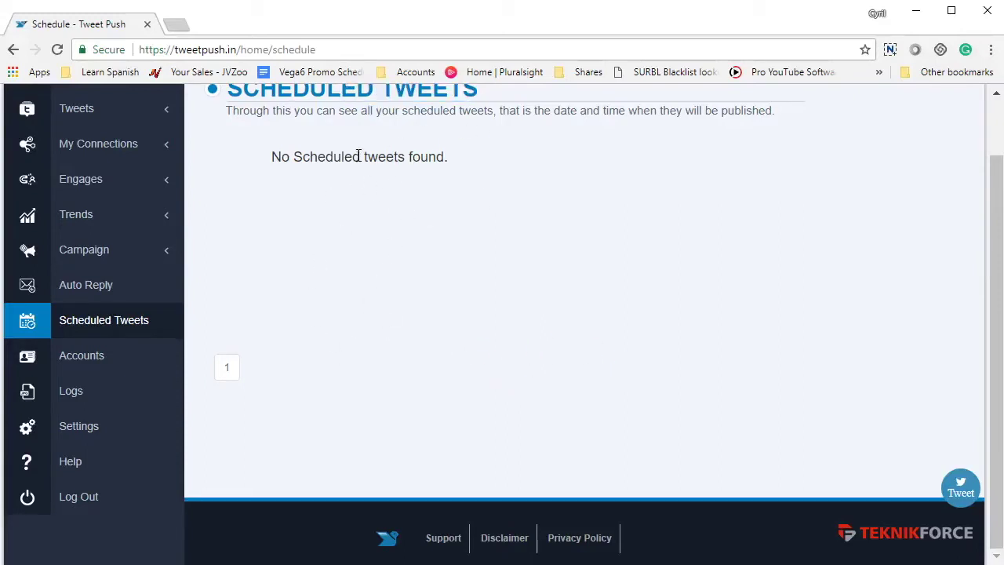
Open the Twitter accounts page and check the connected accounts and the choices in the account switcher.
{"action": "left_click", "coordinate": [160, 369]}
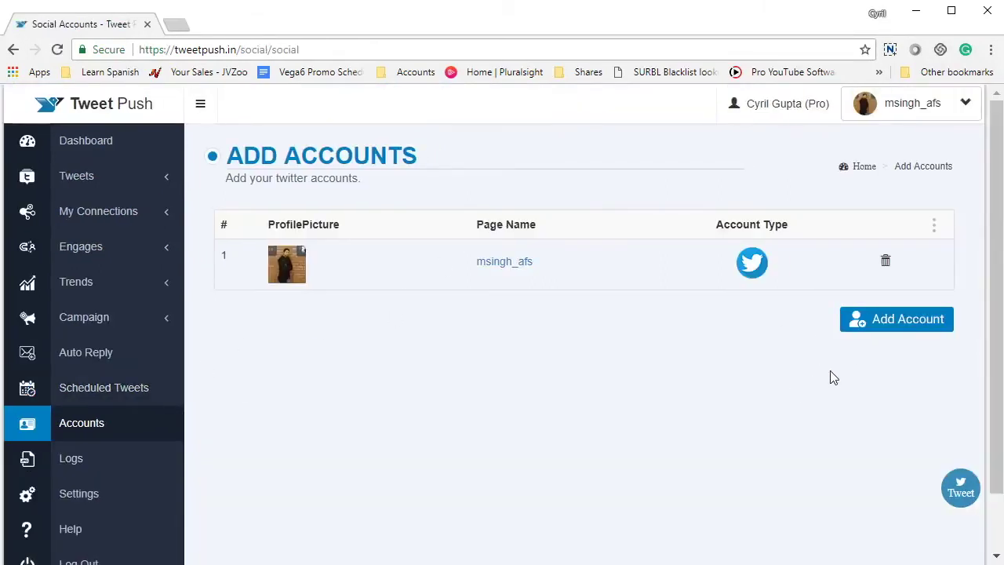
{"action": "scroll", "coordinate": [611, 368], "scroll_direction": "down", "scroll_amount": 2}
{"action": "scroll", "coordinate": [628, 330], "scroll_direction": "up", "scroll_amount": 2}
{"action": "left_click", "coordinate": [909, 103]}
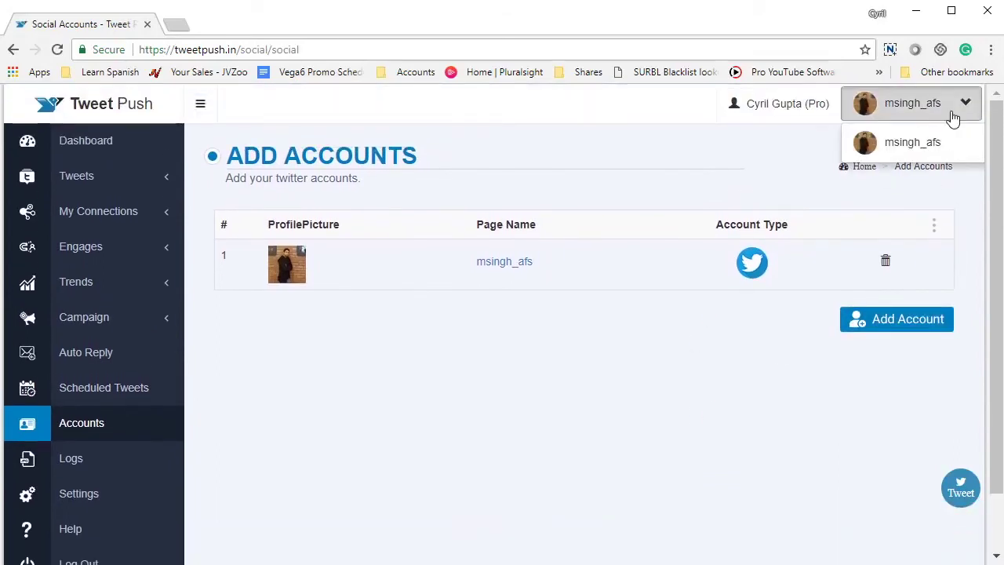
{"action": "left_click", "coordinate": [466, 399]}
Open the log report and look through the results, dates and statuses of the performed tasks.
{"action": "left_click", "coordinate": [135, 459]}
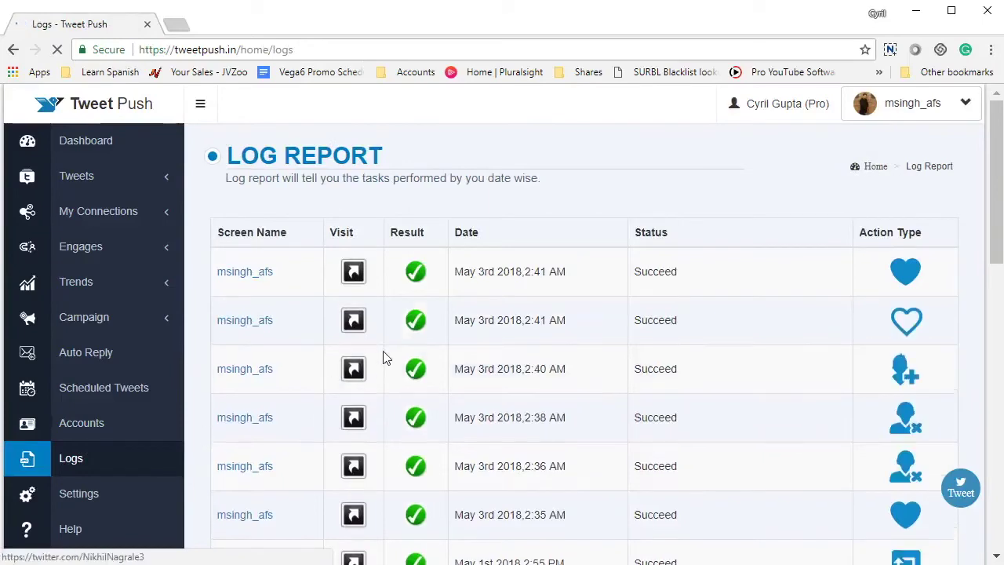
{"action": "scroll", "coordinate": [383, 353], "scroll_direction": "down", "scroll_amount": 15}
{"action": "scroll", "coordinate": [372, 359], "scroll_direction": "up", "scroll_amount": 6}
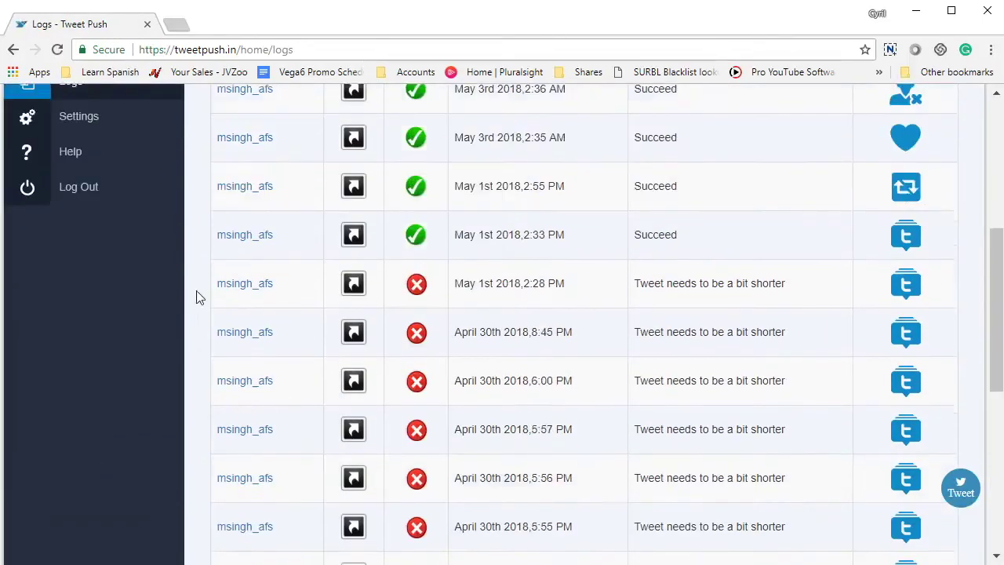
{"action": "scroll", "coordinate": [470, 368], "scroll_direction": "up", "scroll_amount": 4}
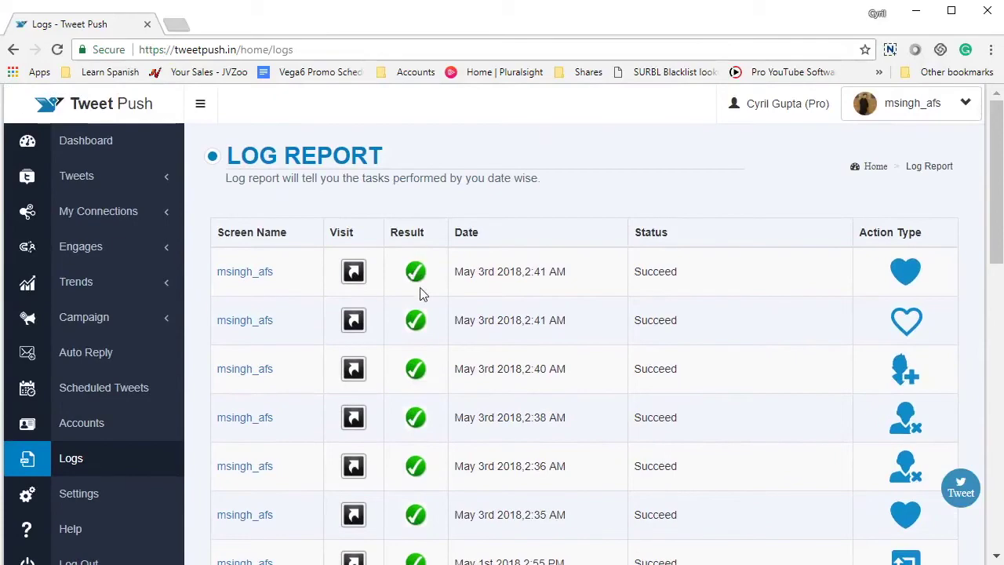
{"action": "scroll", "coordinate": [409, 392], "scroll_direction": "down", "scroll_amount": 1}
{"action": "scroll", "coordinate": [409, 406], "scroll_direction": "down", "scroll_amount": 3}
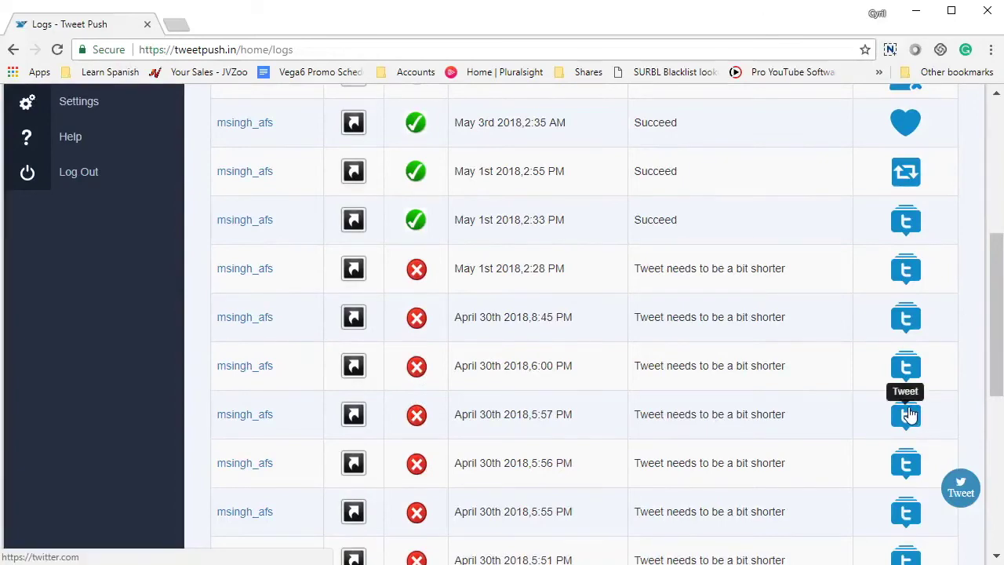
Examine the status messages of the failed tweets in the log report.
{"action": "left_click_drag", "start_coordinate": [684, 365], "coordinate": [769, 366]}
{"action": "left_click_drag", "start_coordinate": [679, 316], "coordinate": [725, 316]}
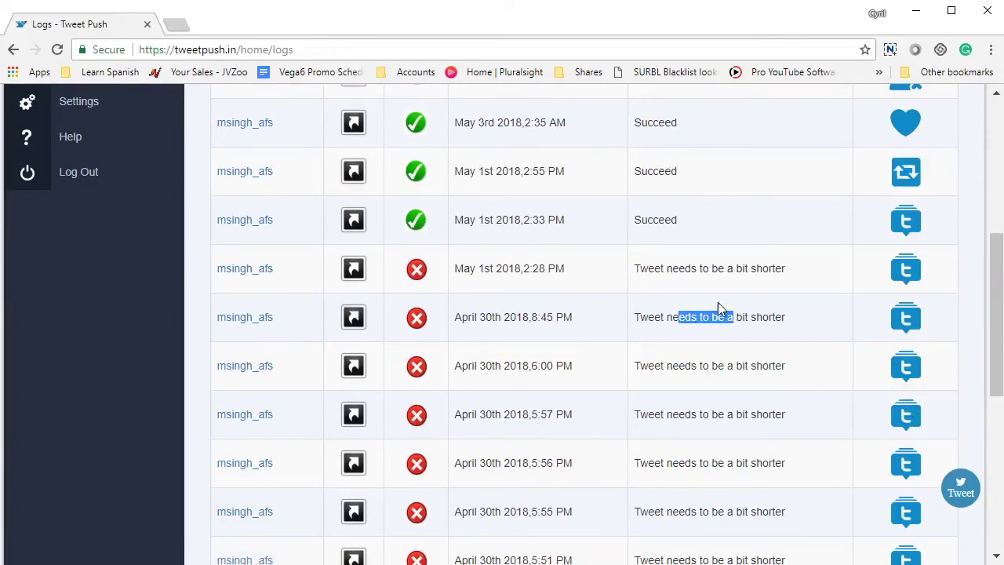
{"action": "left_click_drag", "start_coordinate": [668, 268], "coordinate": [743, 268]}
{"action": "scroll", "coordinate": [714, 388], "scroll_direction": "up", "scroll_amount": 5}
{"action": "scroll", "coordinate": [557, 389], "scroll_direction": "down", "scroll_amount": 5}
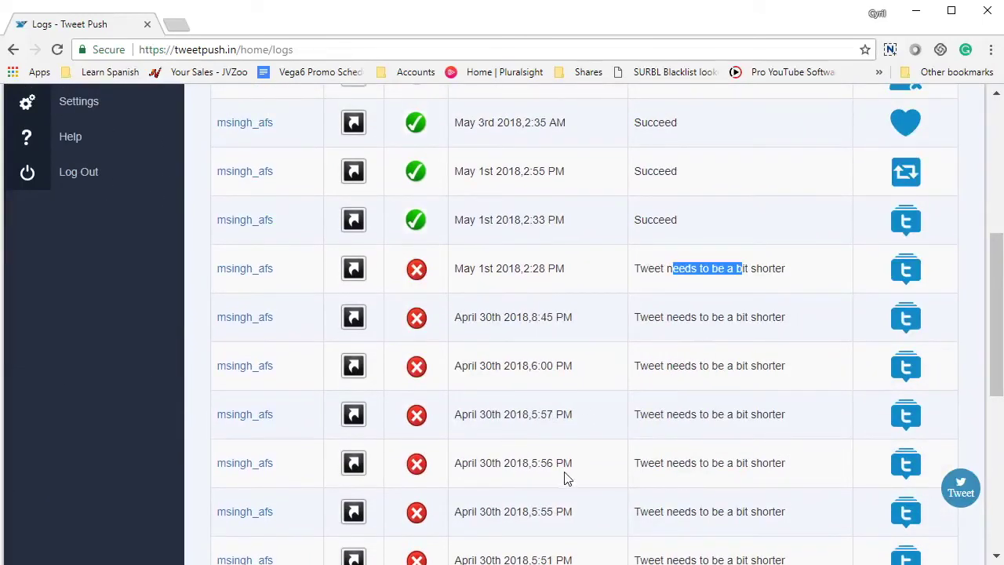
{"action": "scroll", "coordinate": [698, 452], "scroll_direction": "up", "scroll_amount": 5}
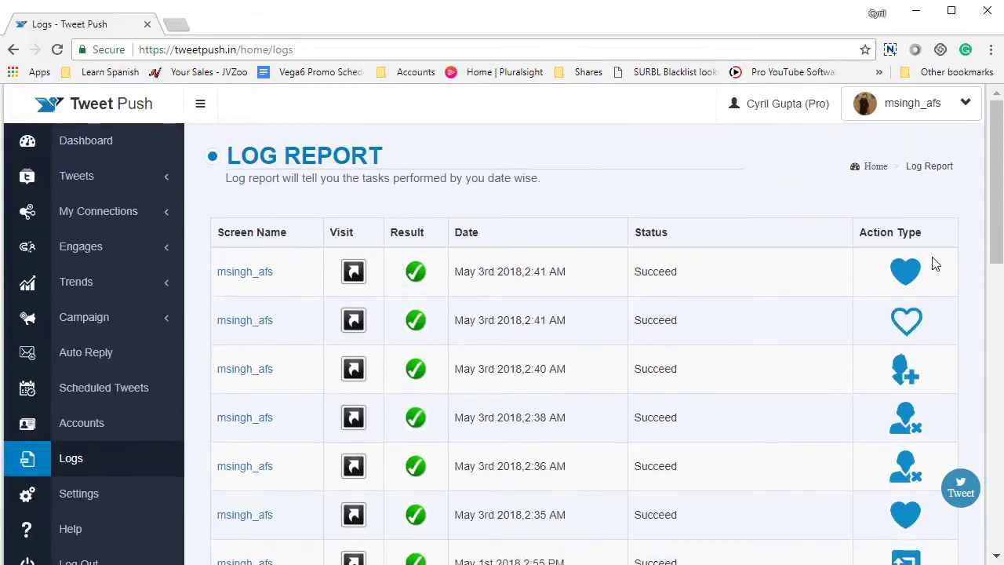
Examine the action types recorded for the log report entries.
{"action": "scroll", "coordinate": [908, 337], "scroll_direction": "down", "scroll_amount": 2}
{"action": "scroll", "coordinate": [906, 345], "scroll_direction": "up", "scroll_amount": 1}
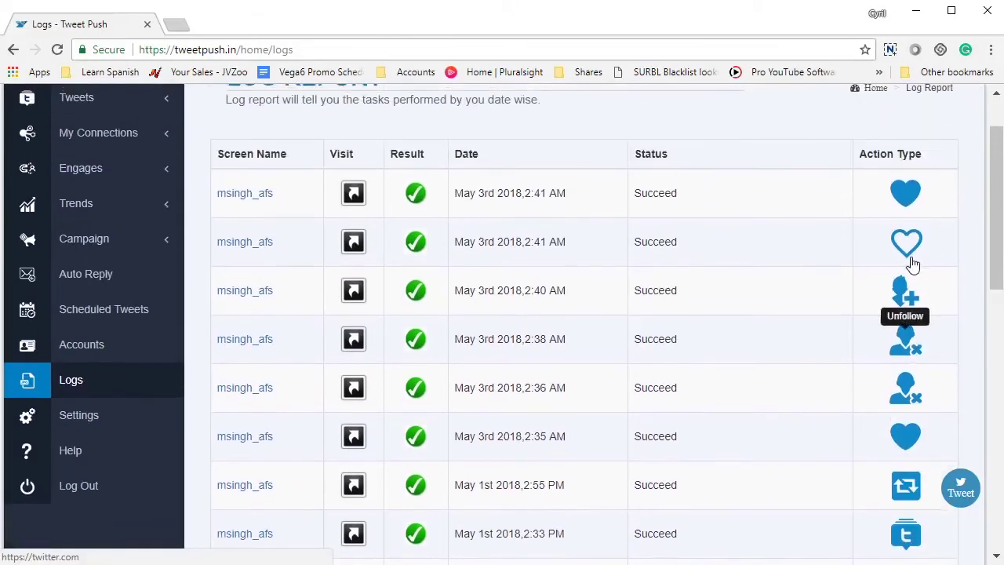
{"action": "scroll", "coordinate": [905, 306], "scroll_direction": "up", "scroll_amount": 1}
{"action": "scroll", "coordinate": [907, 400], "scroll_direction": "down", "scroll_amount": 2}
{"action": "scroll", "coordinate": [907, 436], "scroll_direction": "down", "scroll_amount": 4}
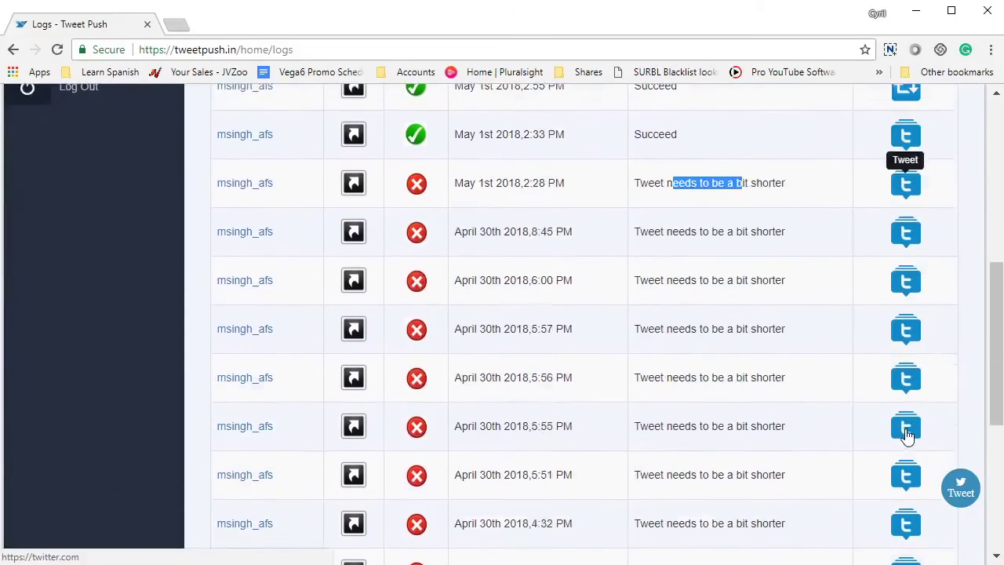
{"action": "scroll", "coordinate": [906, 424], "scroll_direction": "up", "scroll_amount": 3}
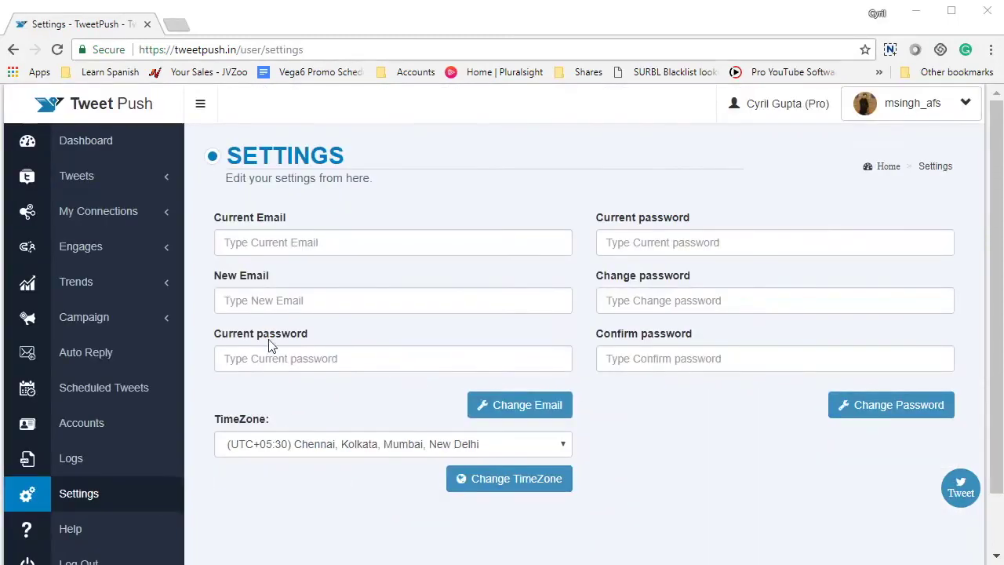